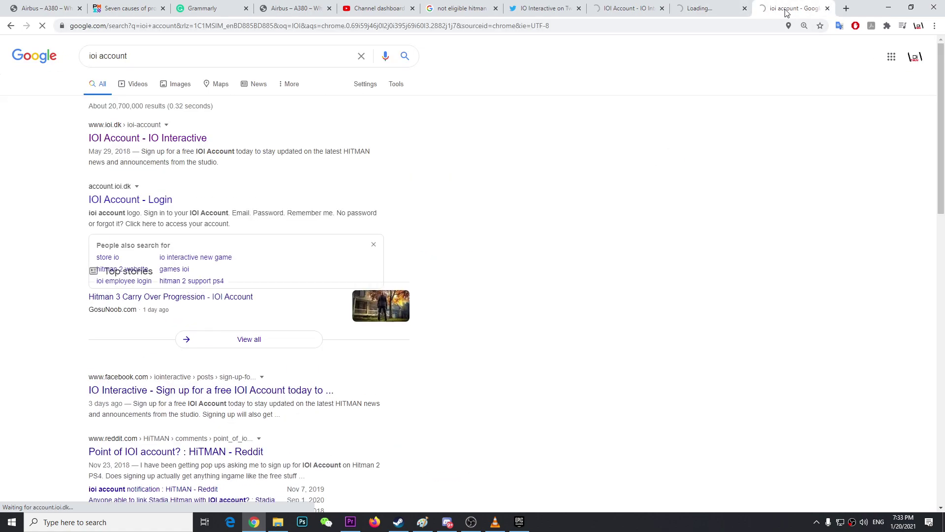
- Open the 'IOI Account - Login' result from the Google search for 'ioi account'
click(130, 200)
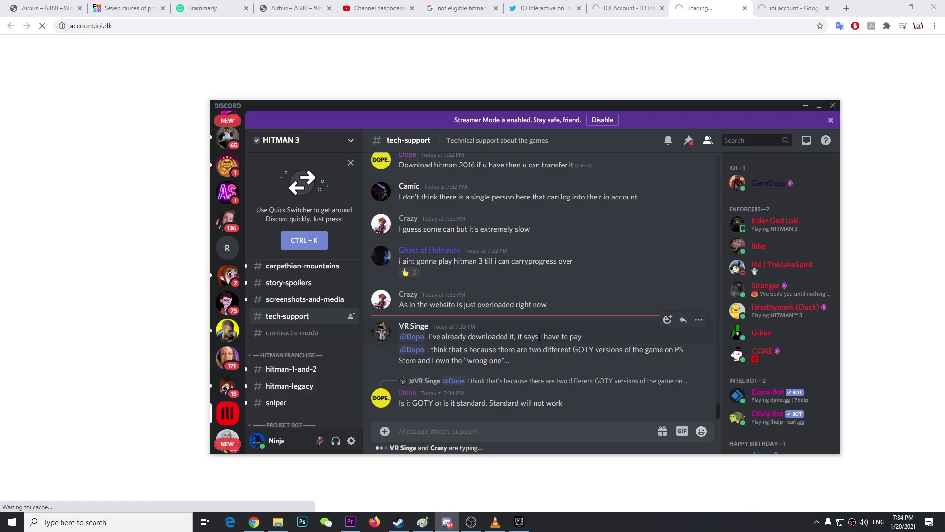
scroll(578, 354, up, 5)
scroll(578, 350, up, 4)
scroll(577, 351, up, 4)
scroll(577, 351, up, 2)
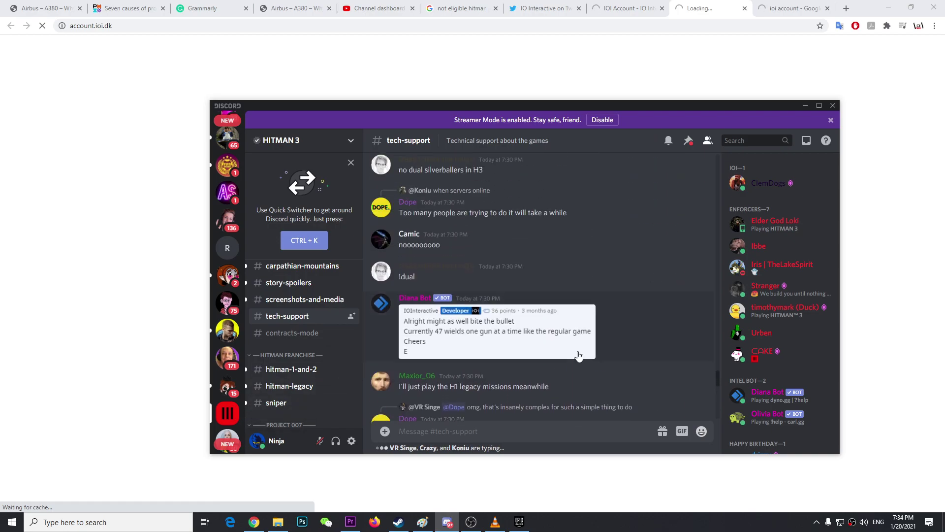
scroll(578, 355, down, 3)
scroll(577, 355, down, 4)
scroll(577, 354, down, 4)
scroll(578, 355, down, 3)
scroll(577, 351, down, 2)
scroll(578, 350, down, 1)
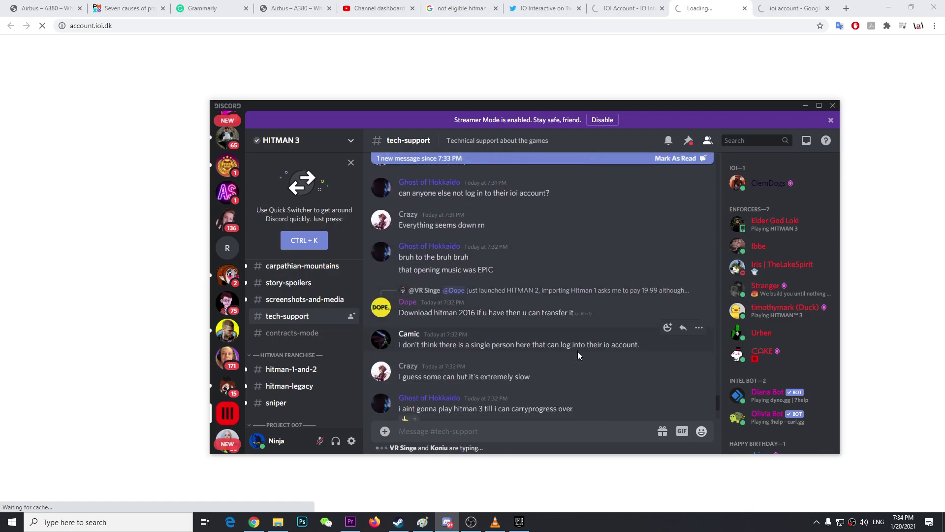